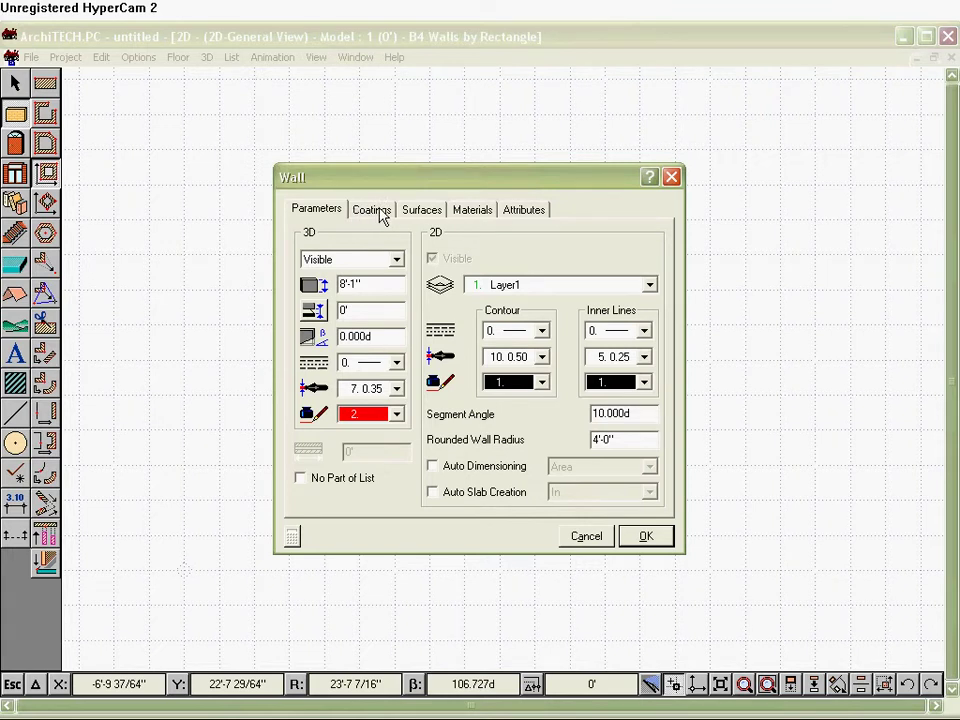
- Configure the wall structure with two coatings, 0.5" thick for the first and 5.5" thick for the second
left_click(379, 214)
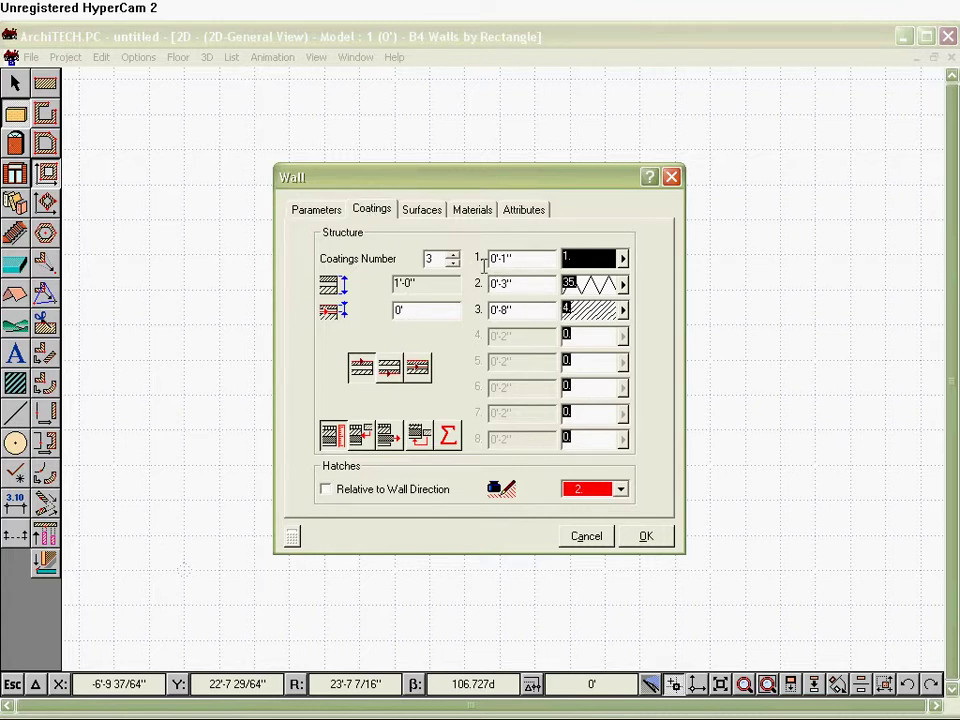
left_click(452, 263)
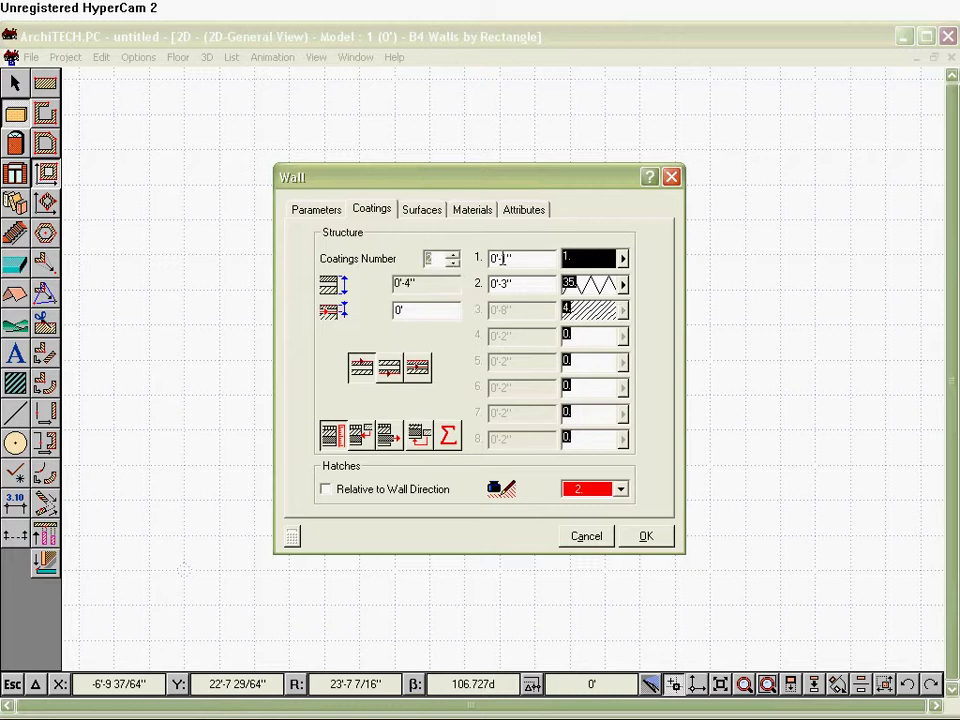
left_click(500, 258)
type("5")
left_click(500, 284)
key("BackSpace")
type("5.5")
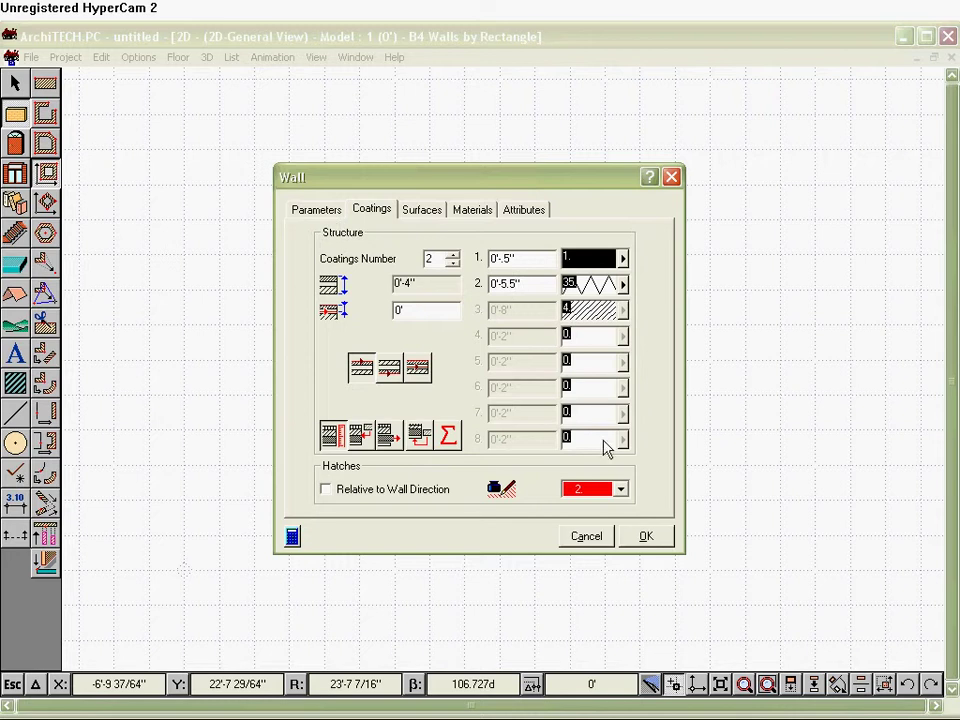
left_click(638, 538)
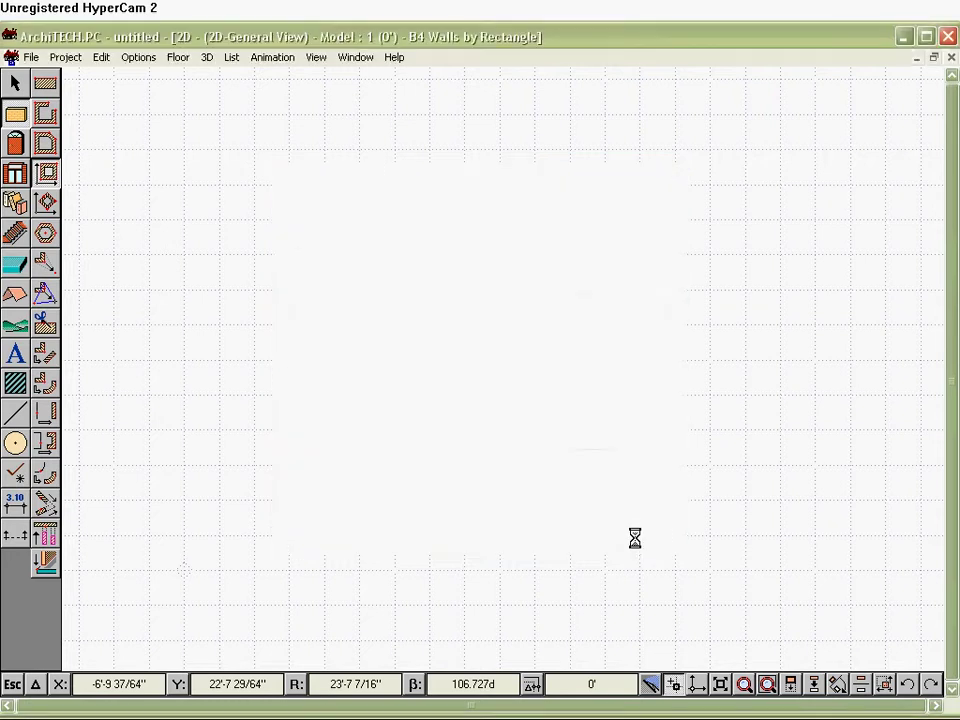
- Set the hatch of the wall's second coating to the wavy insulation pattern, index 32
double_click(47, 176)
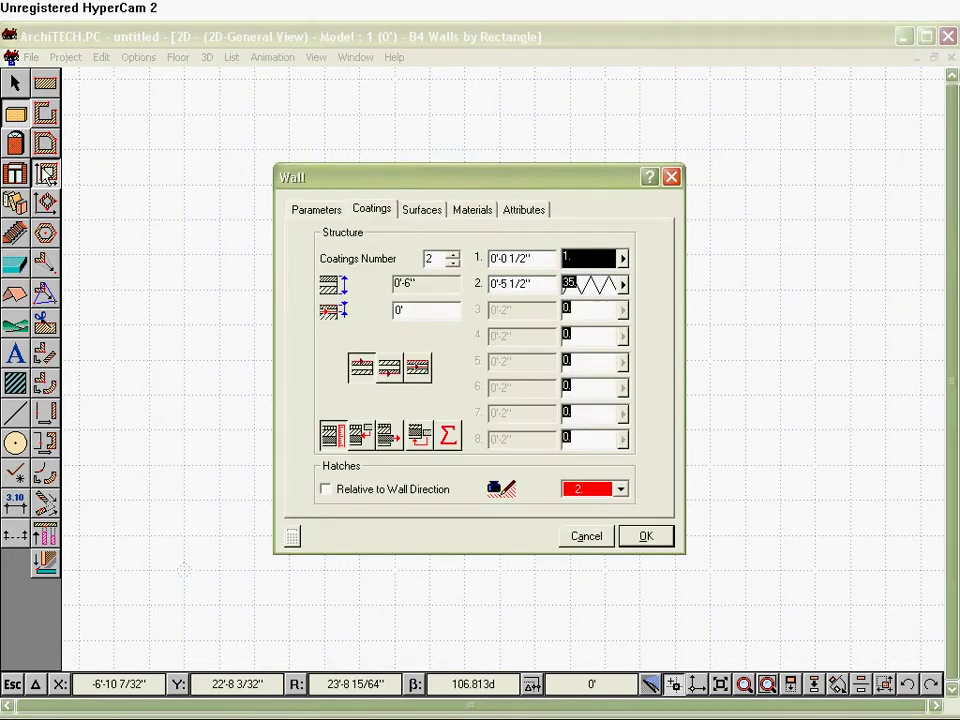
left_click(623, 287)
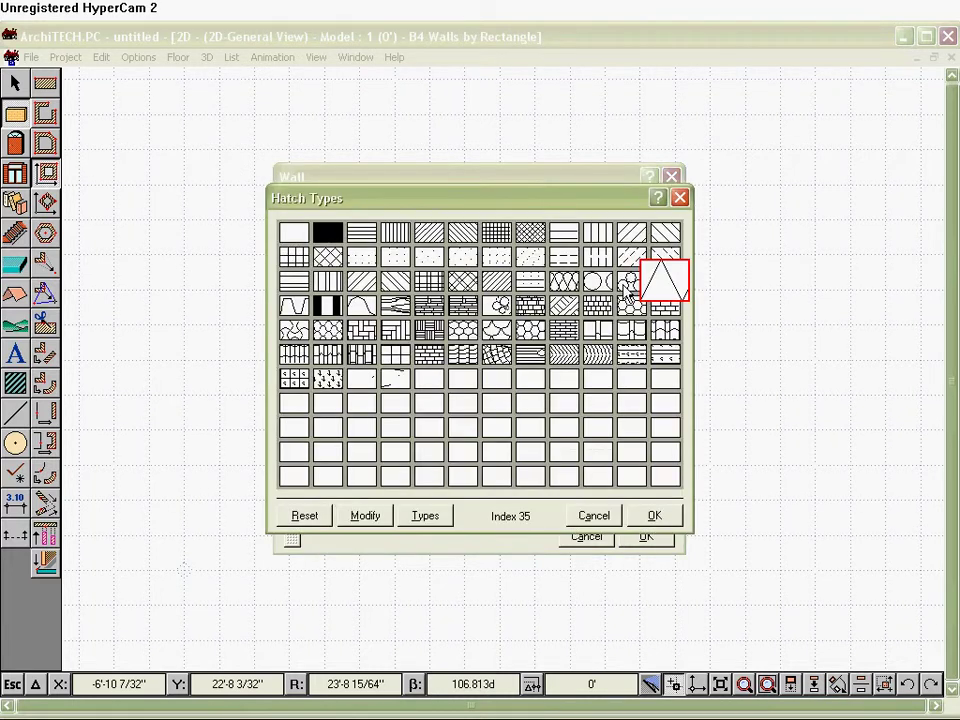
left_click(563, 283)
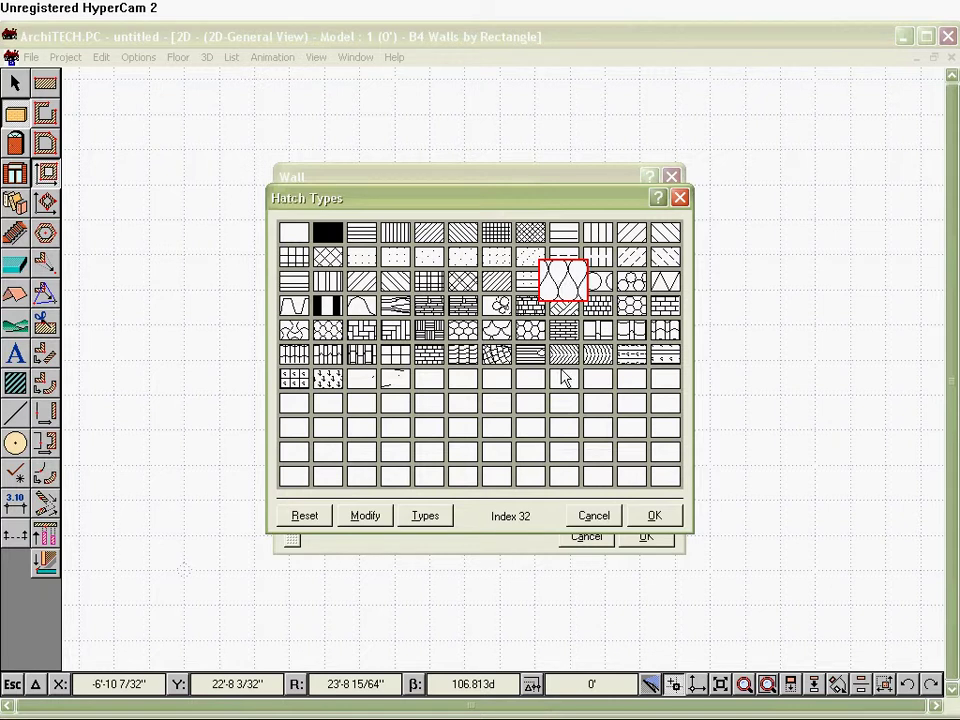
left_click(671, 526)
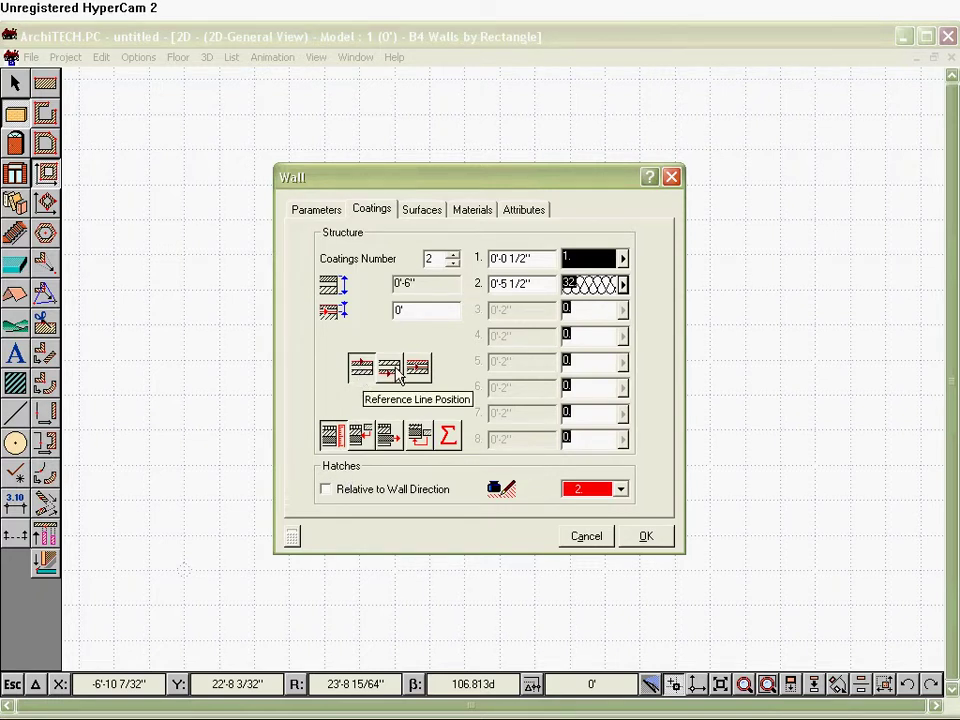
left_click(646, 538)
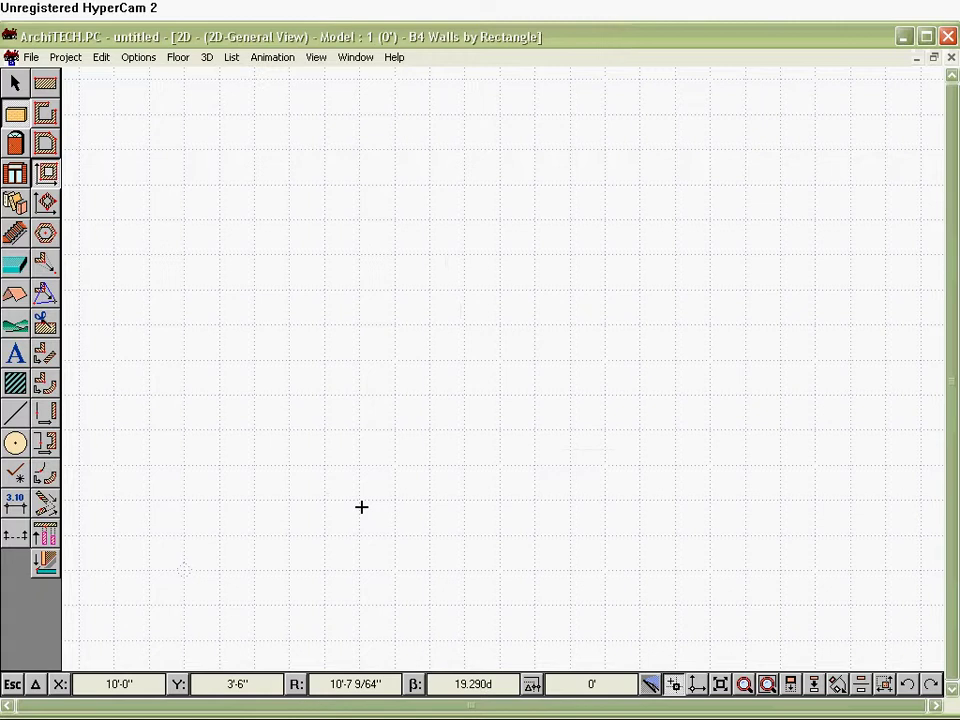
key("space")
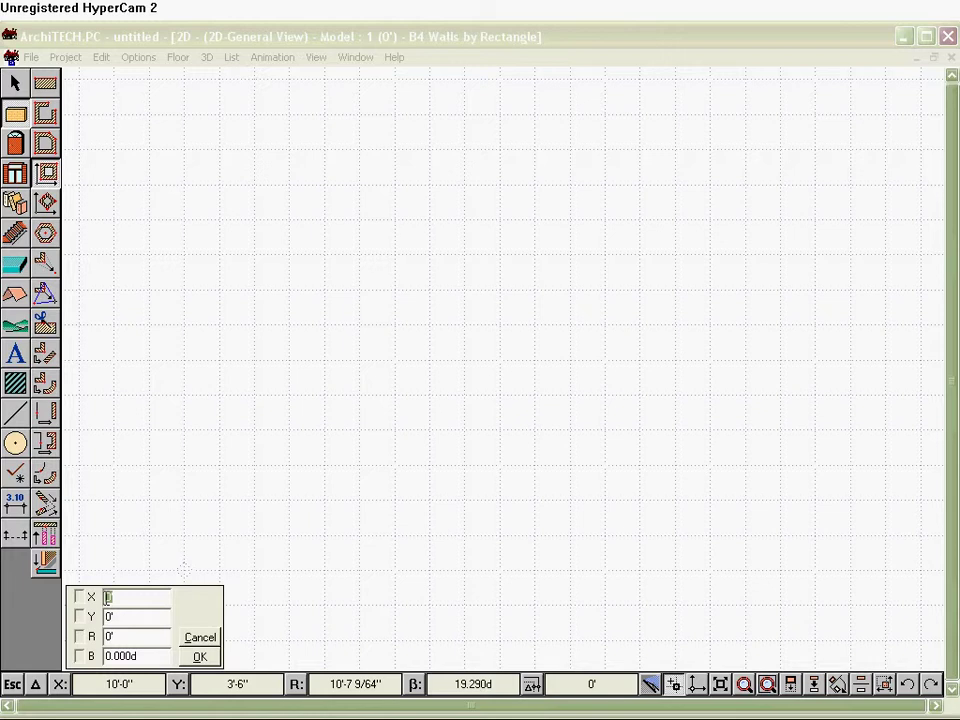
type("20")
key("Tab")
type("20")
left_click(201, 657)
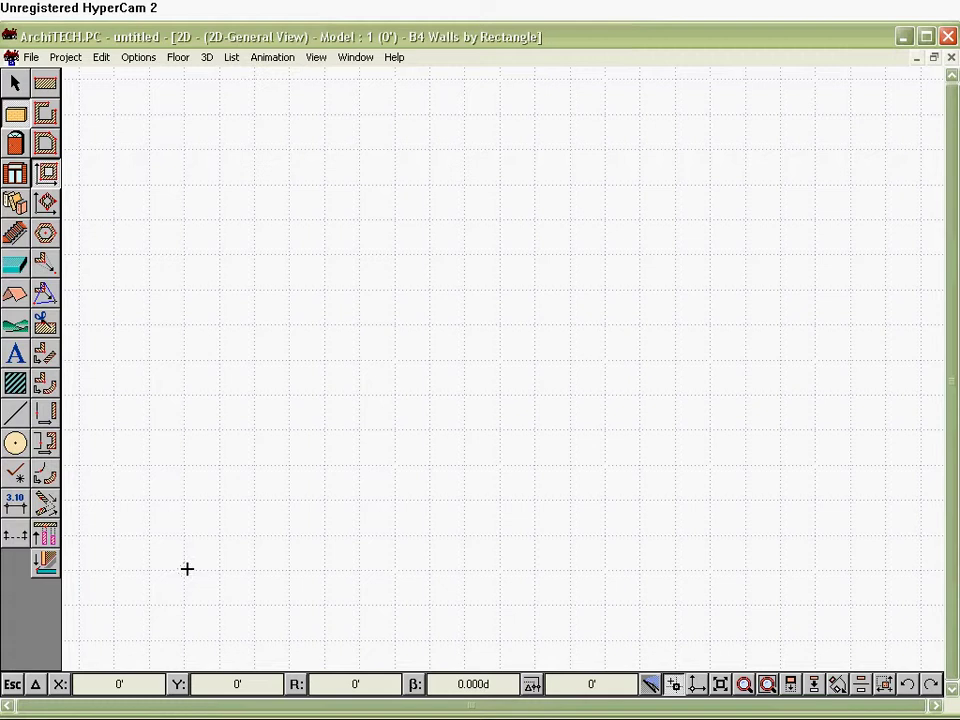
- Draw a 20' by 20' rectangle of walls starting at the origin
left_click(184, 568)
key("Tab")
type("20")
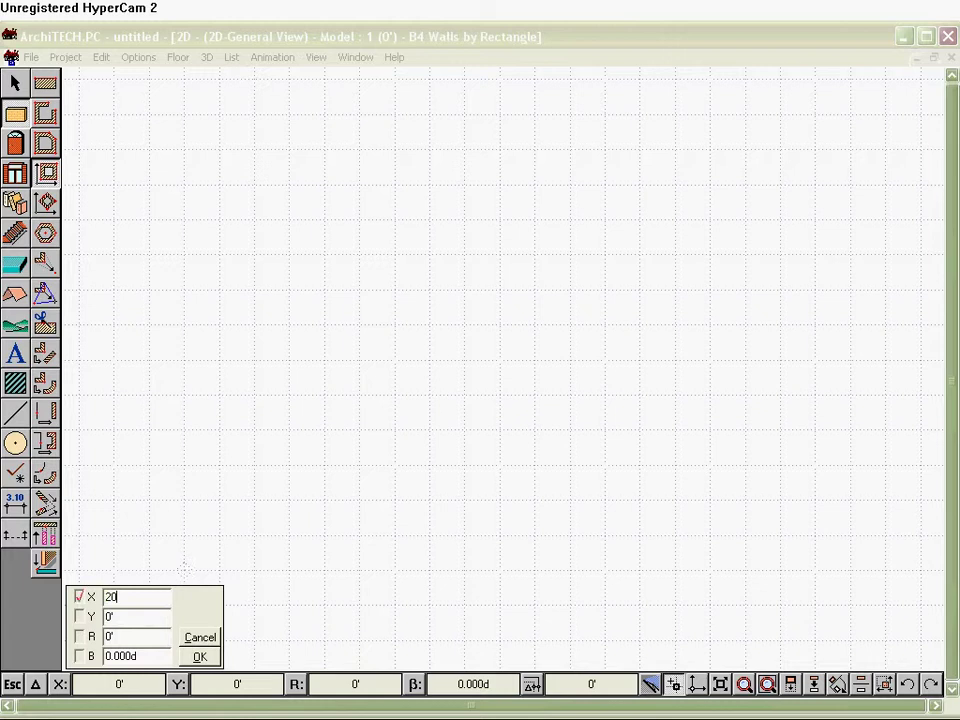
key("Tab")
type("20")
key("Return")
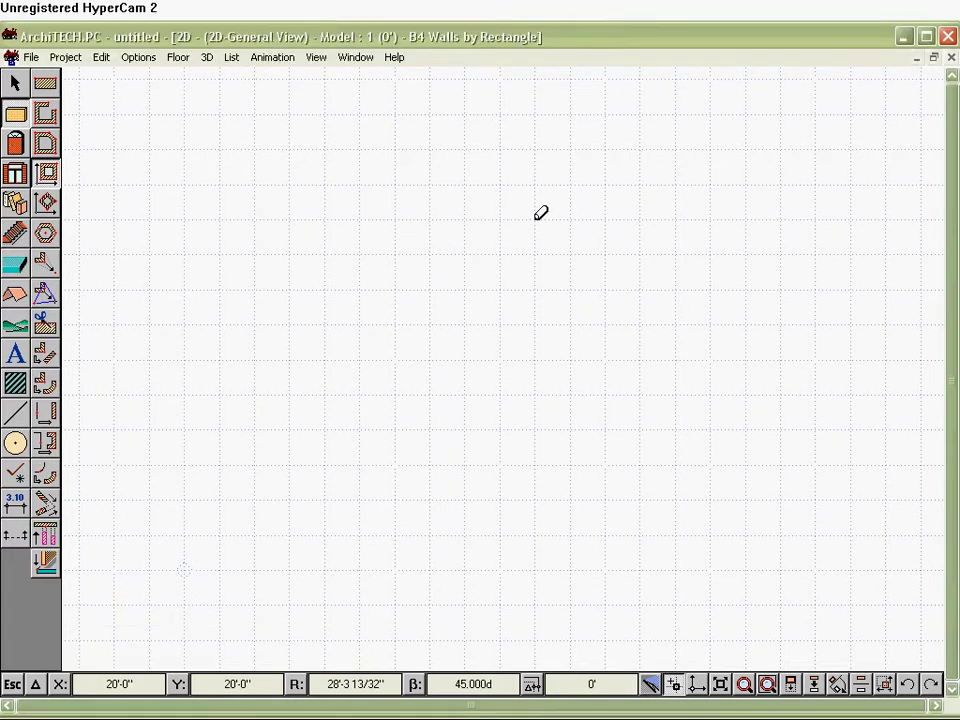
left_click(540, 213)
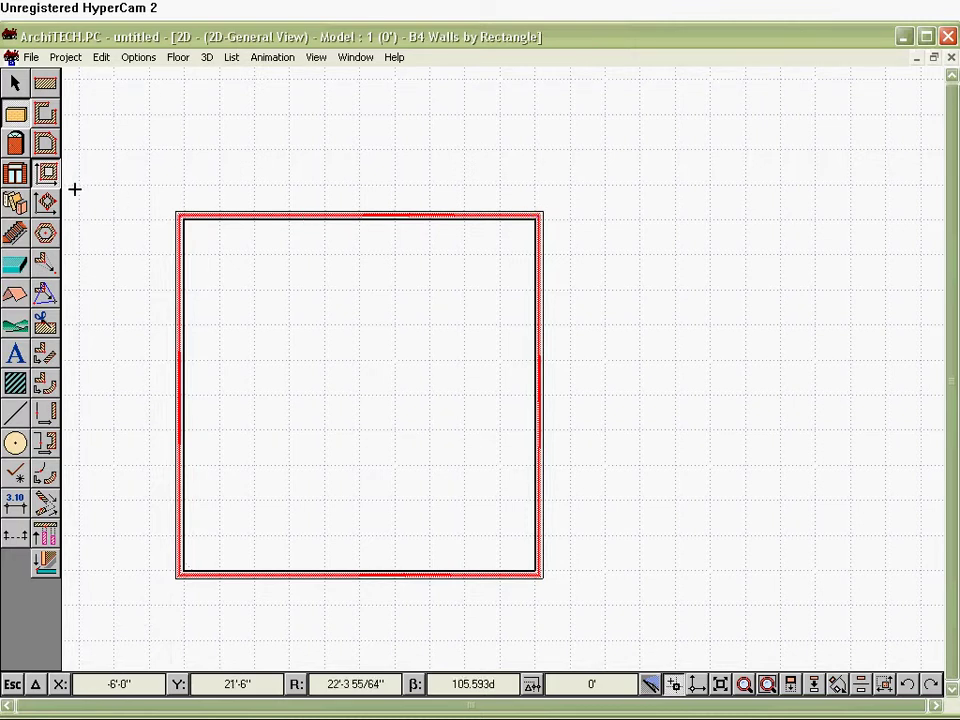
- Set the wall's reference line position to the opposite face, reversing the coating order
left_click(47, 174)
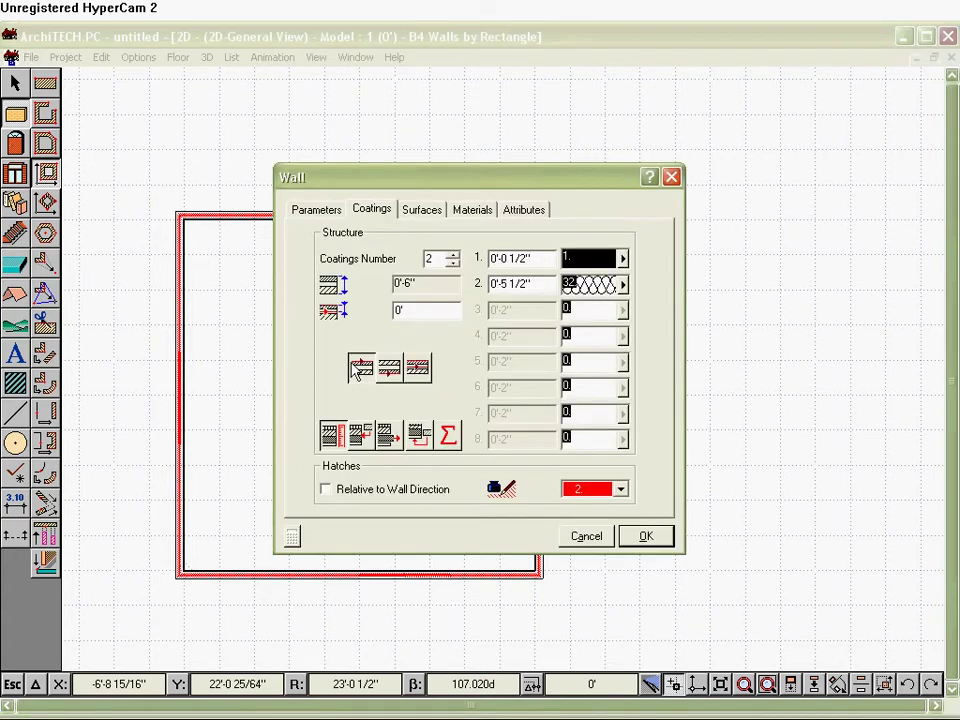
left_click(389, 369)
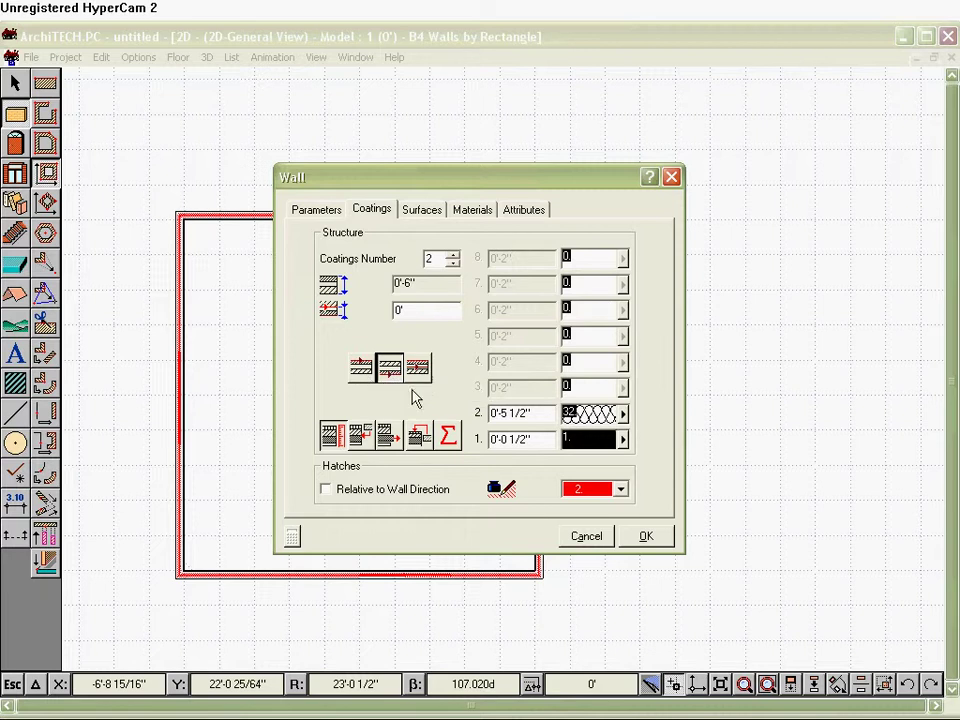
left_click(656, 538)
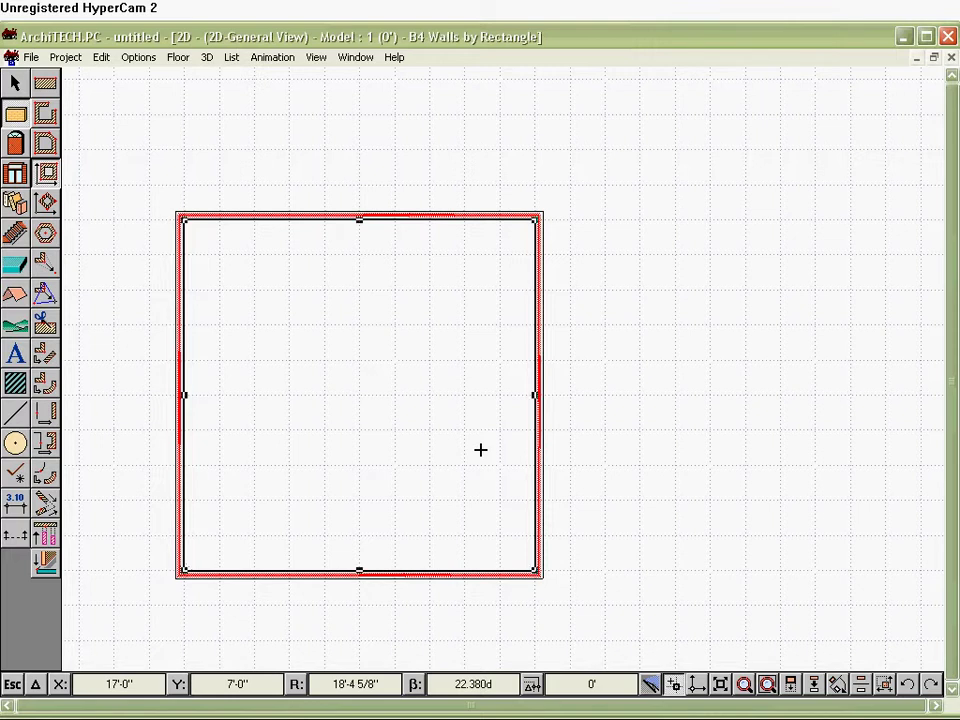
- Delete the existing wall rectangle, then hide the grid and redraw the plan
key("Delete")
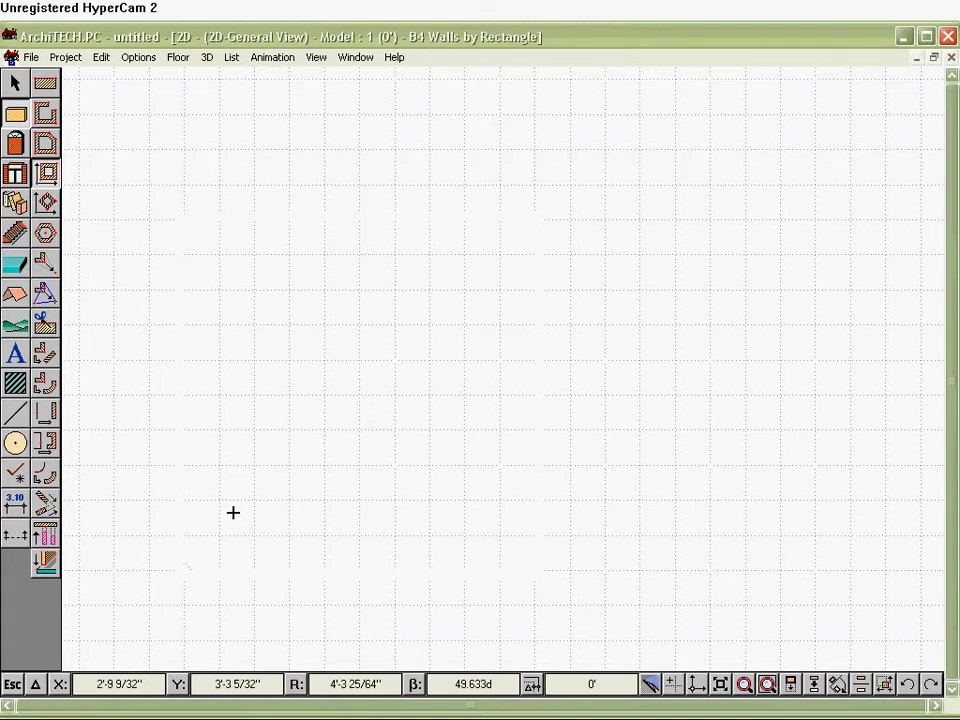
key("g")
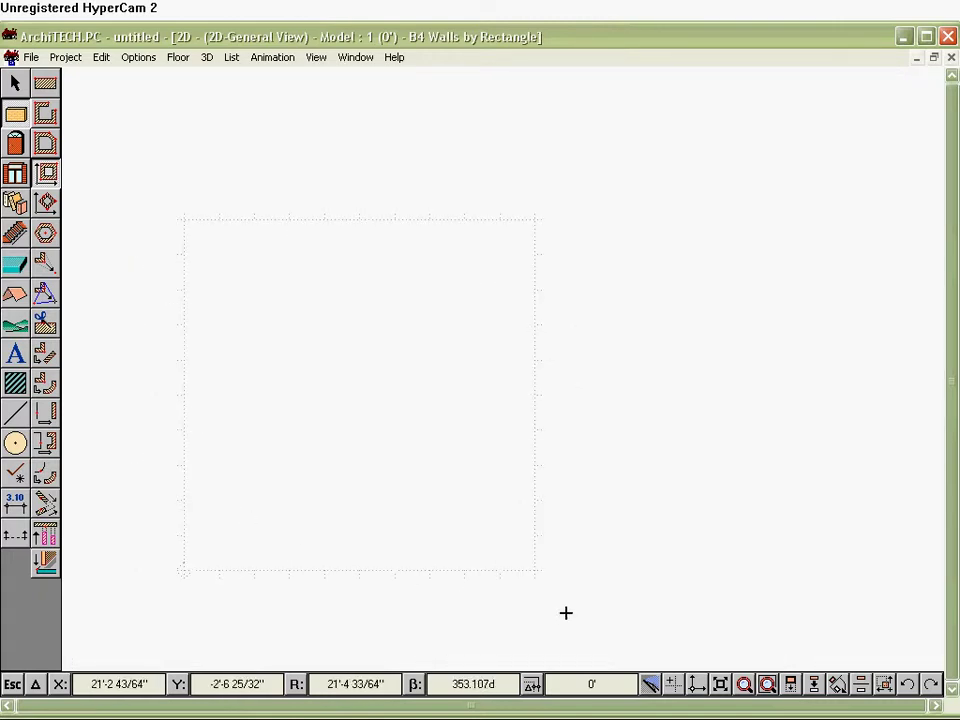
left_click(651, 686)
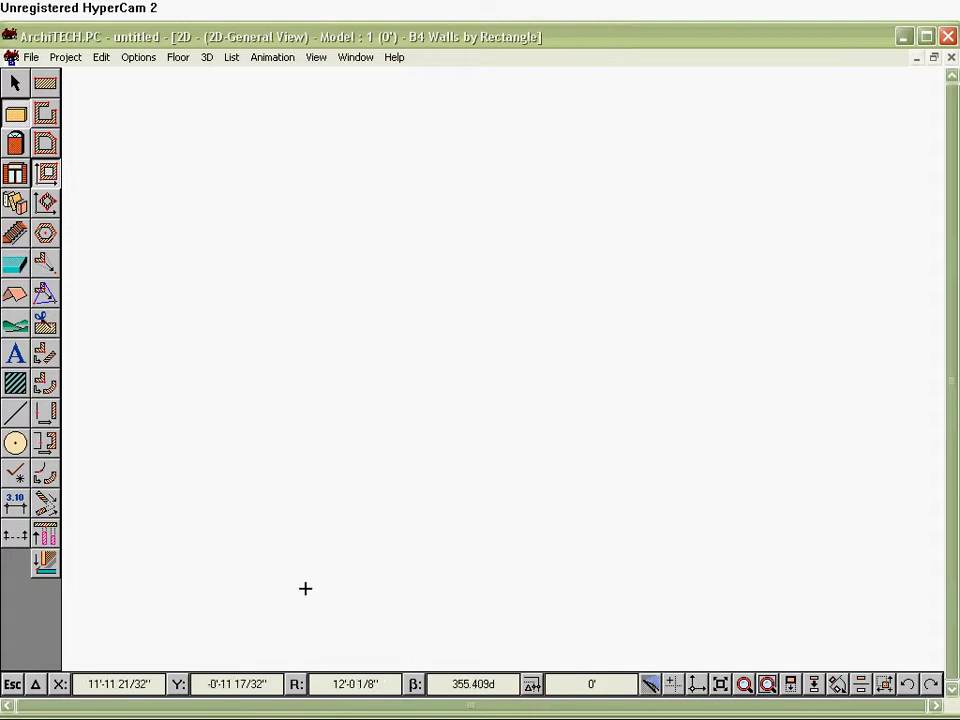
- Draw a new 20' by 20' rectangle of walls from a lower-left start corner, using the relative offsets X 20 and Y 20
left_click(218, 574)
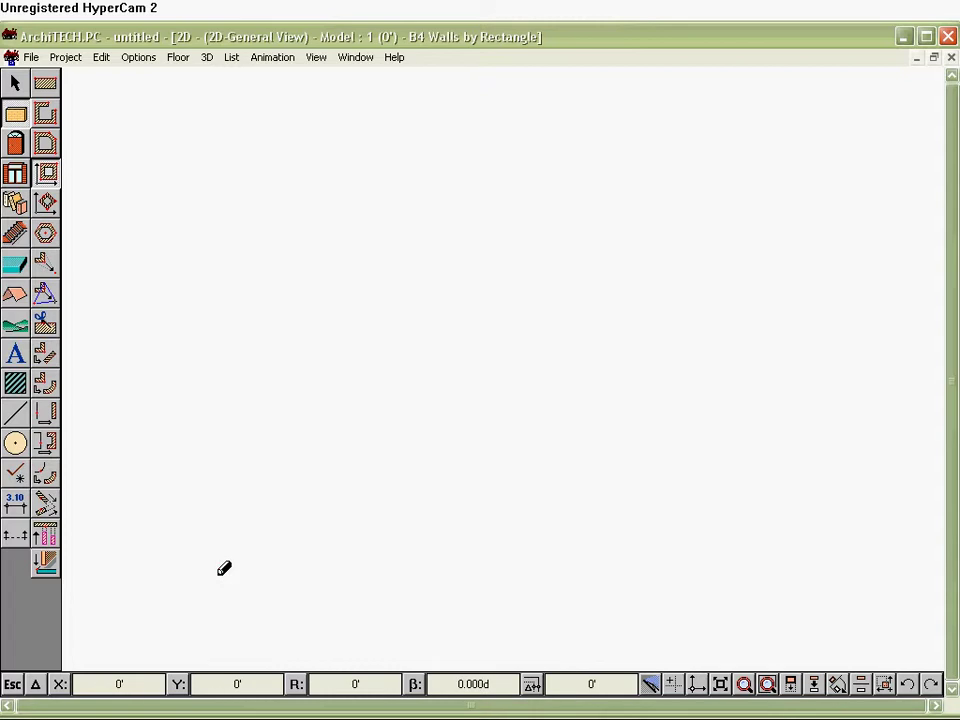
right_click(220, 583)
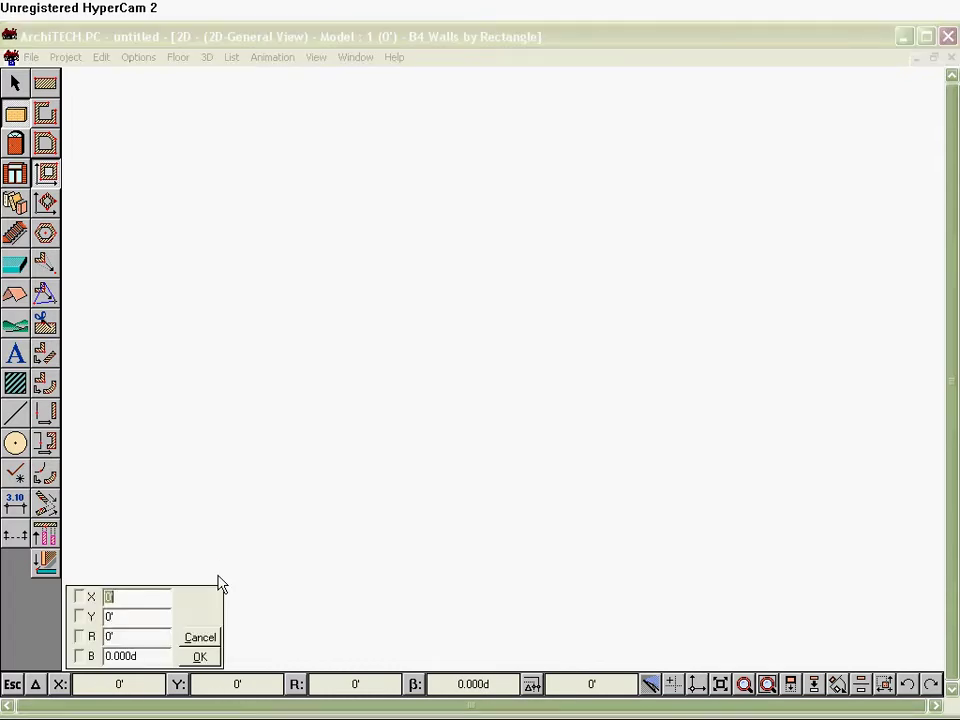
type("20")
key("Tab")
type("20")
key("Return")
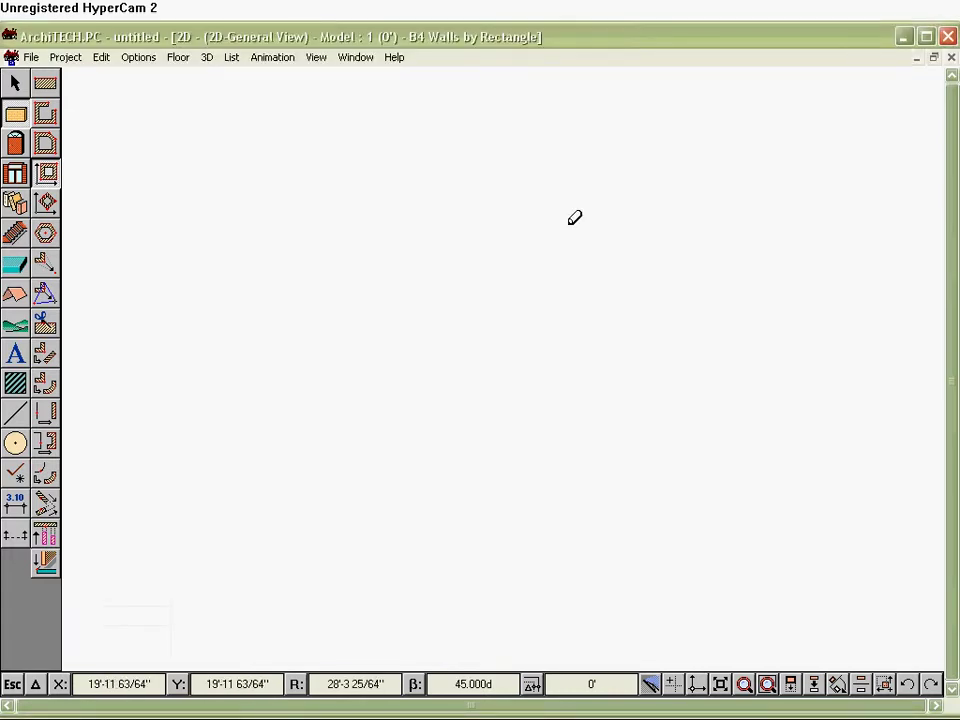
left_click(568, 224)
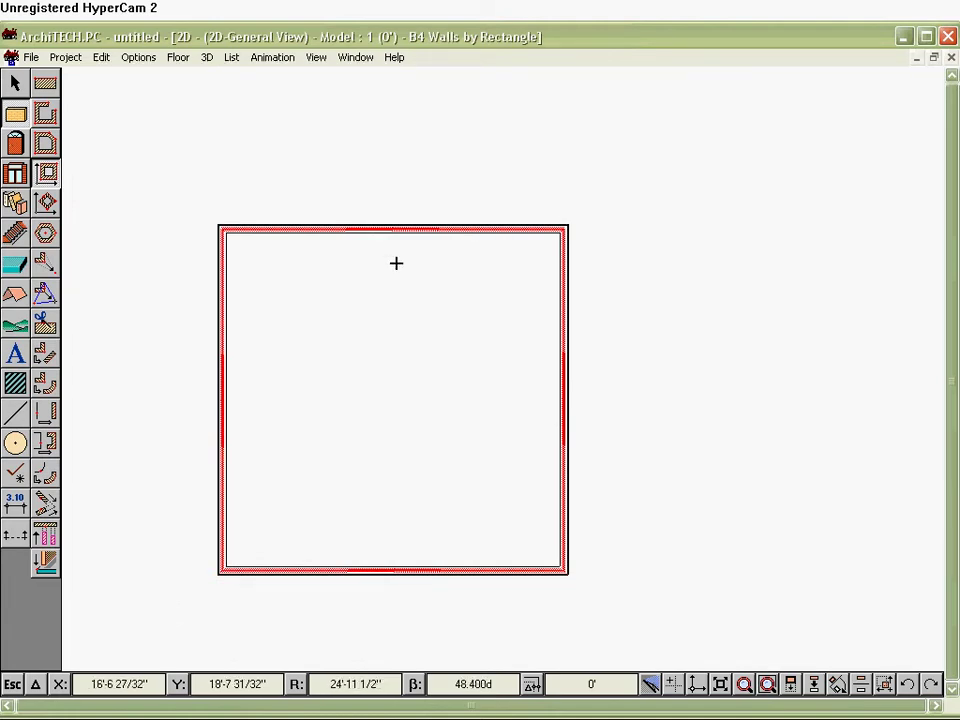
- Start a hip roof and set the offset distance D to 1' for its overhang
left_click(15, 293)
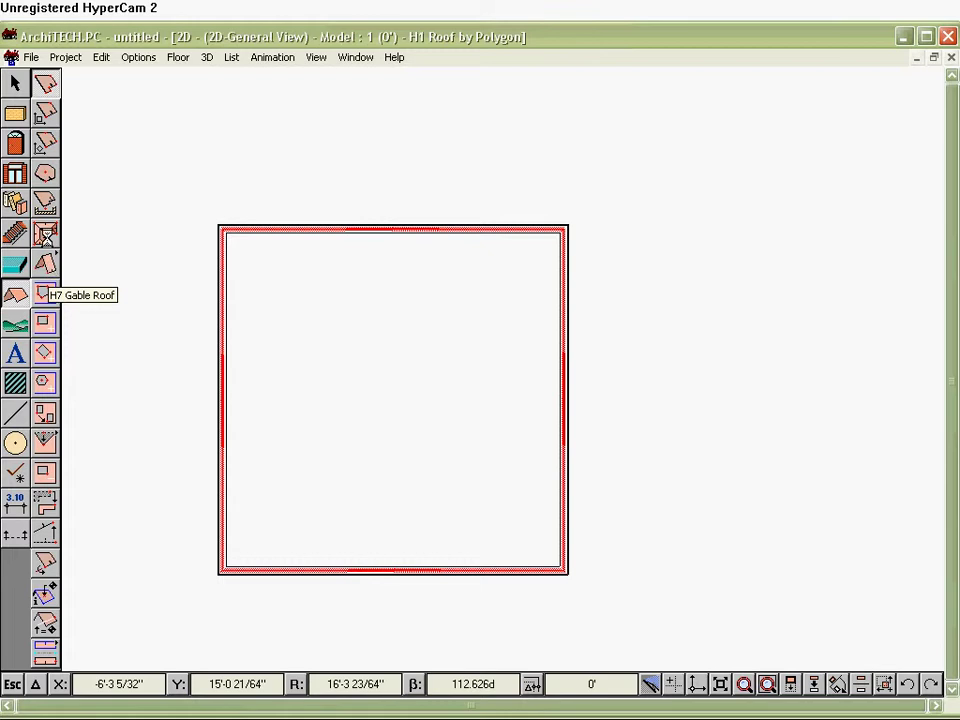
left_click(47, 236)
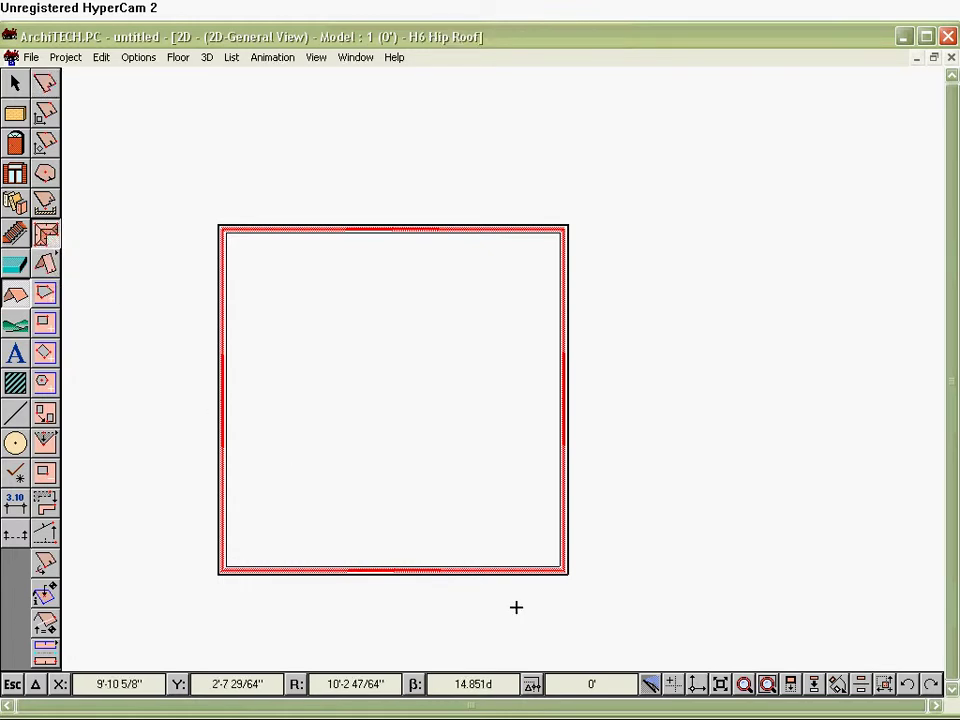
left_click(565, 684)
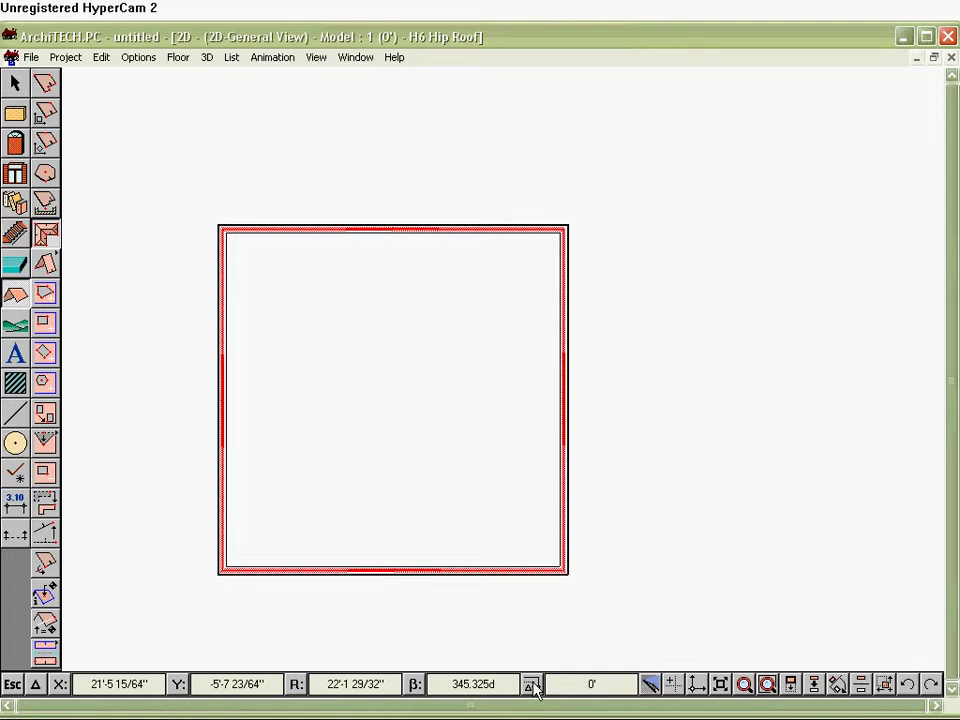
left_click(531, 685)
left_click(530, 685)
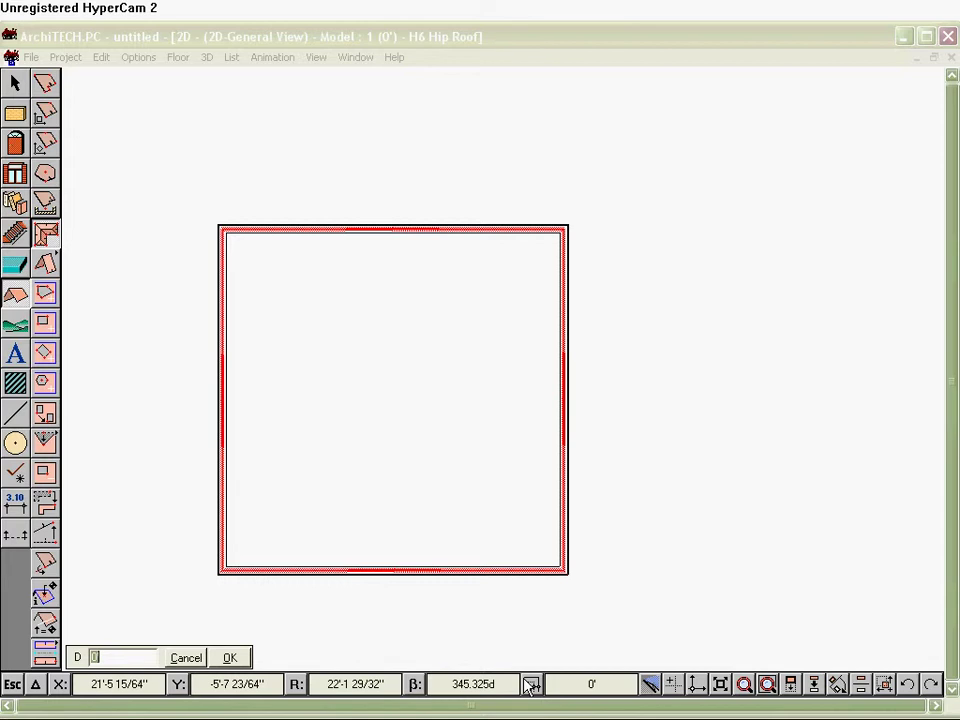
type("1")
left_click(245, 658)
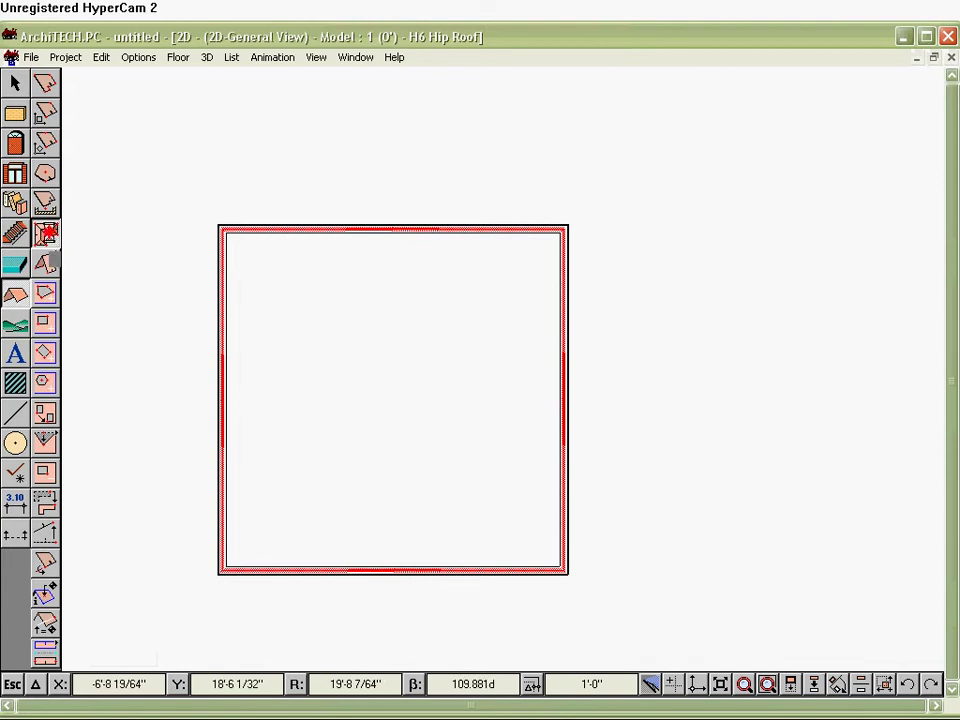
- Set the roof's height to 7'-9" and express its slope as a 6"/12 pitch
double_click(47, 234)
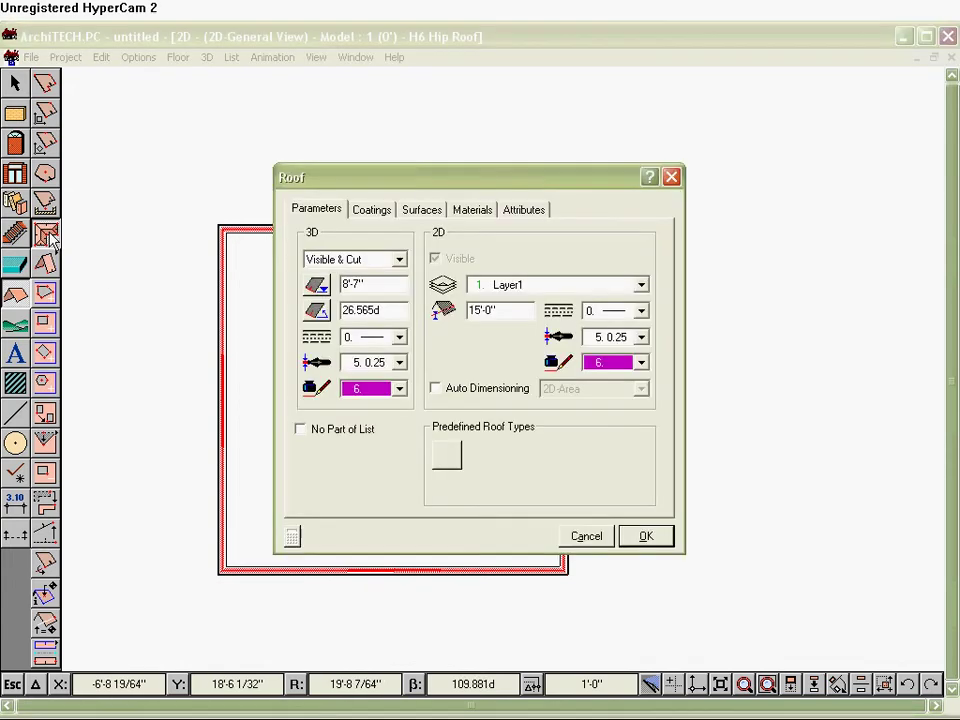
left_click(316, 313)
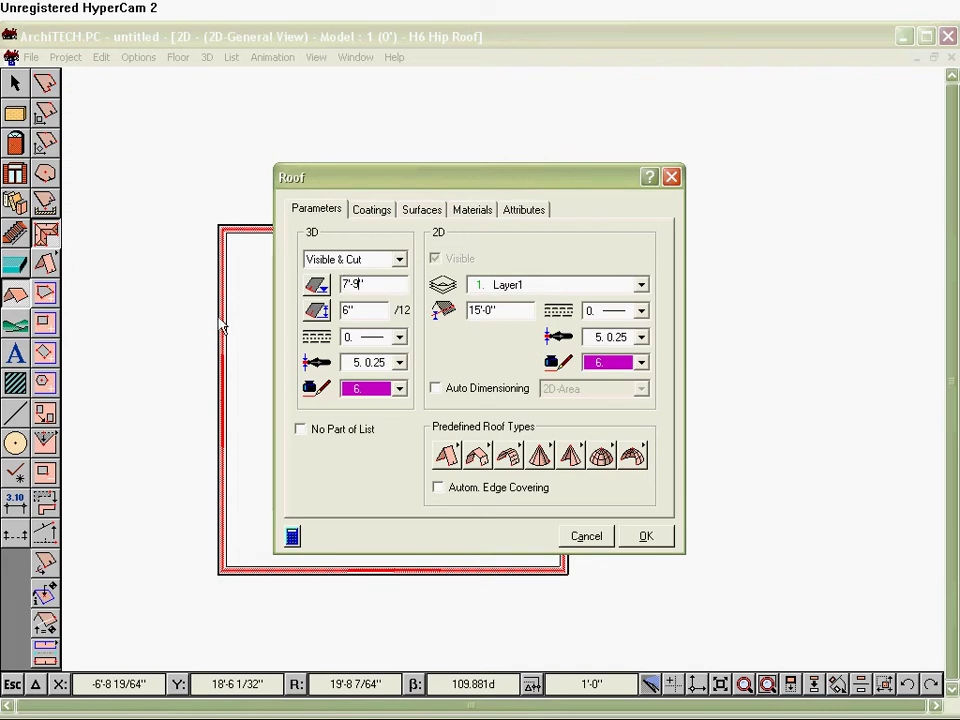
left_click(643, 538)
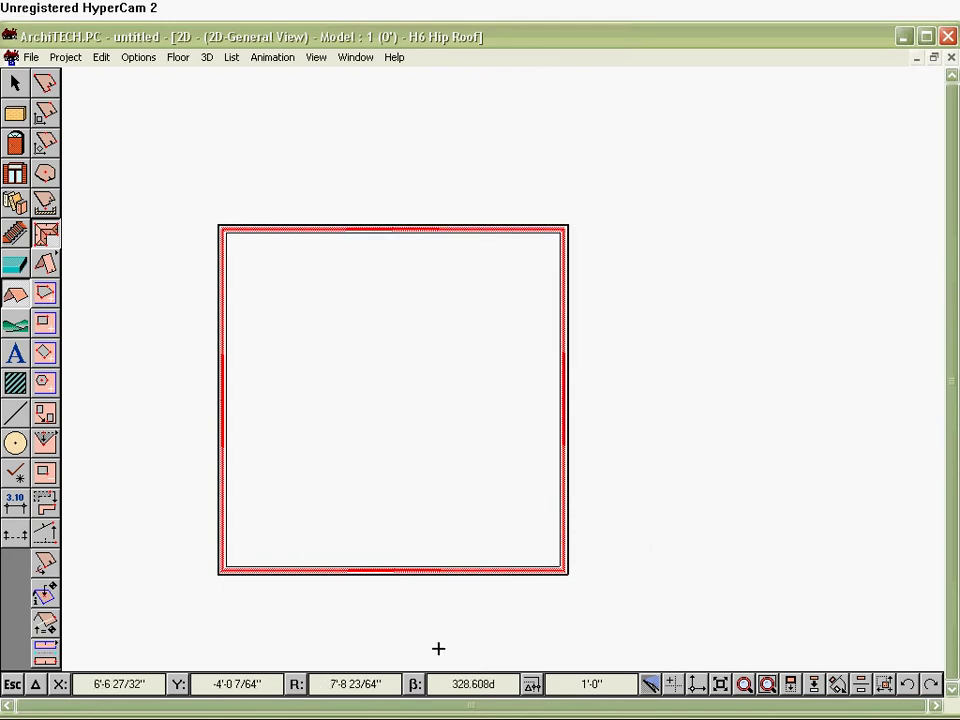
- Trace the hip roof outline around the four outer wall corners, starting and closing at the lower-left corner
left_click(221, 570)
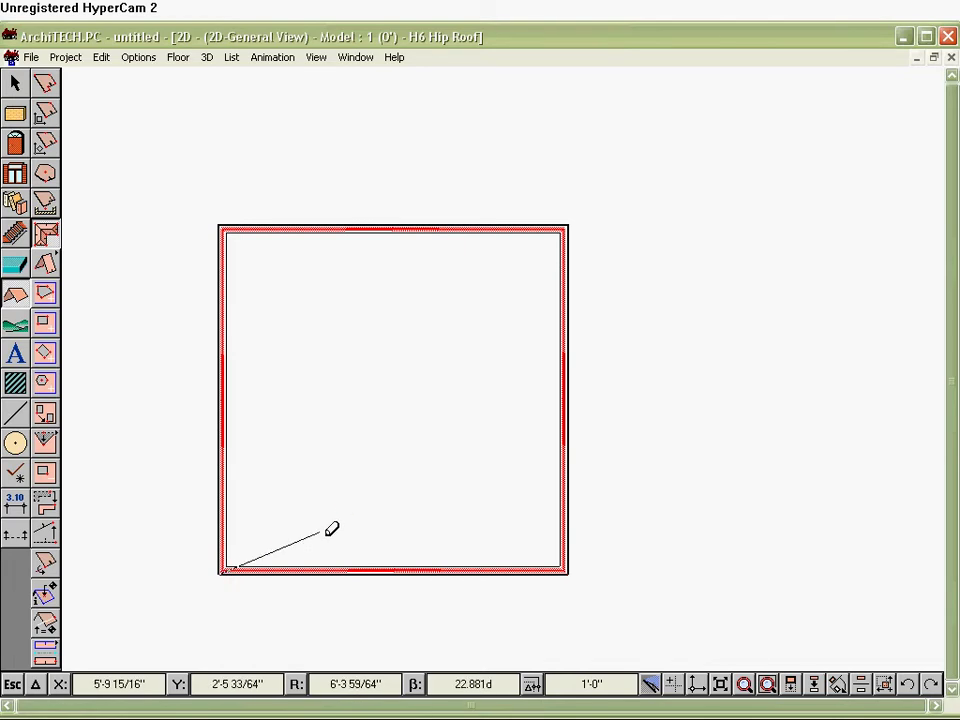
left_click(222, 218)
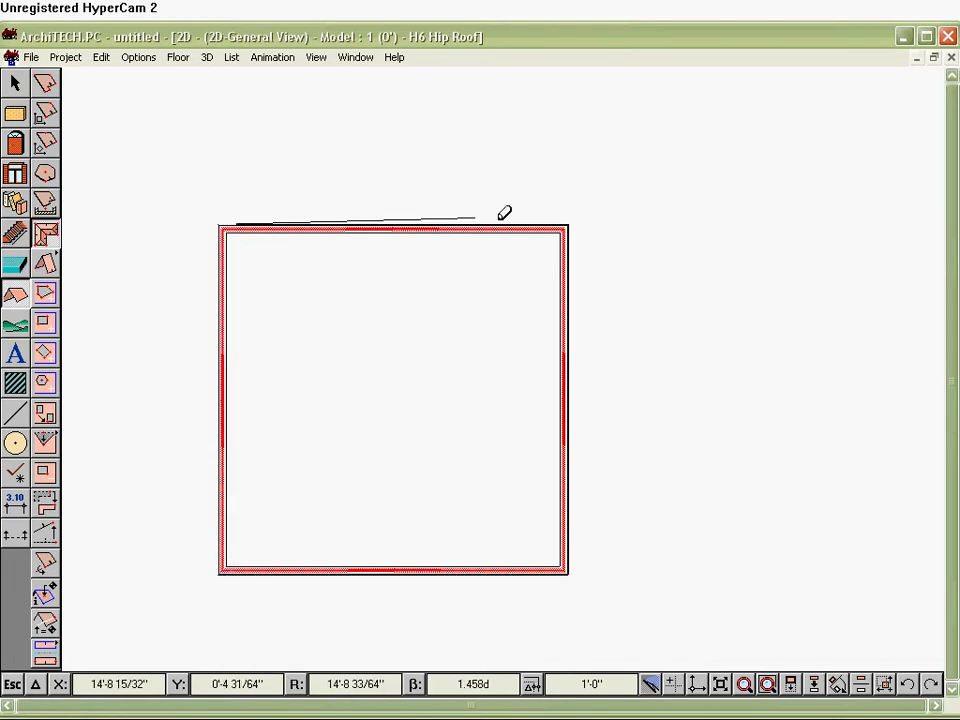
left_click(575, 215)
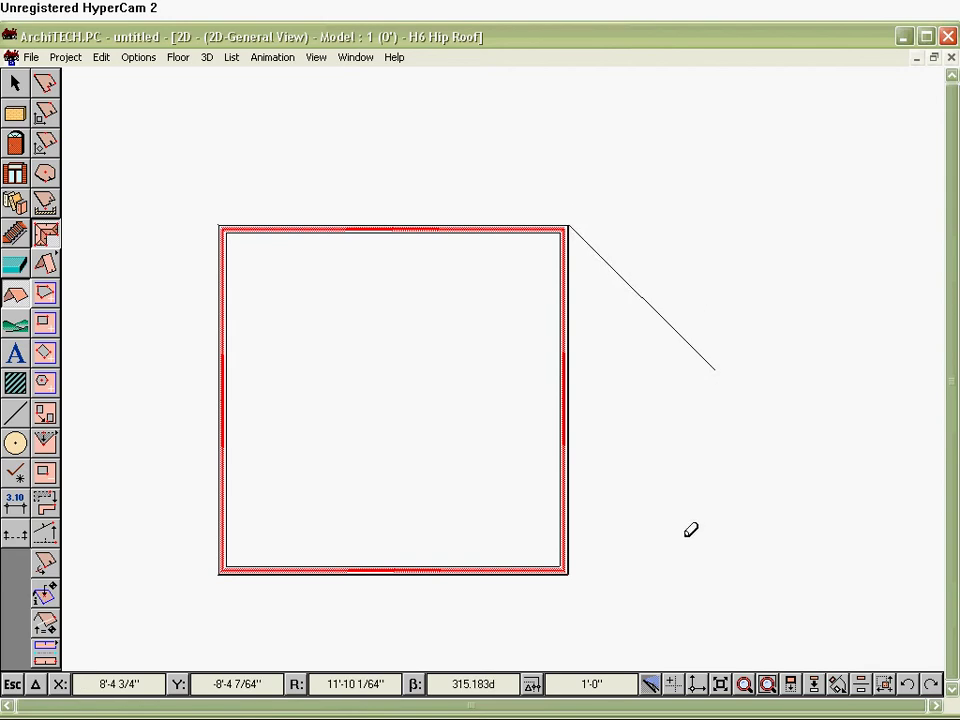
left_click(569, 571)
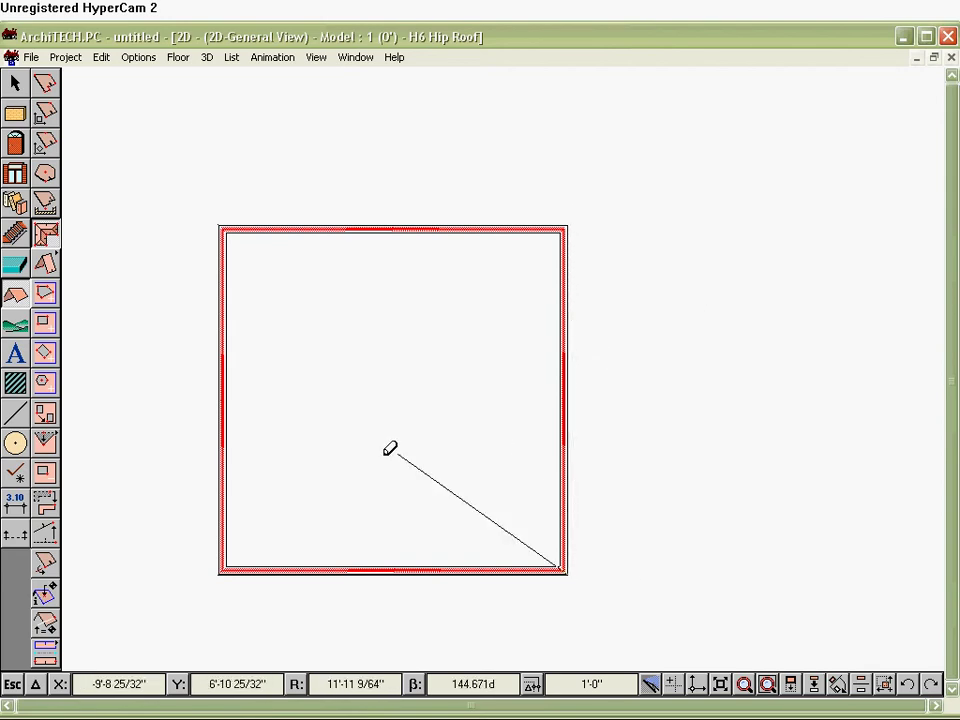
double_click(224, 567)
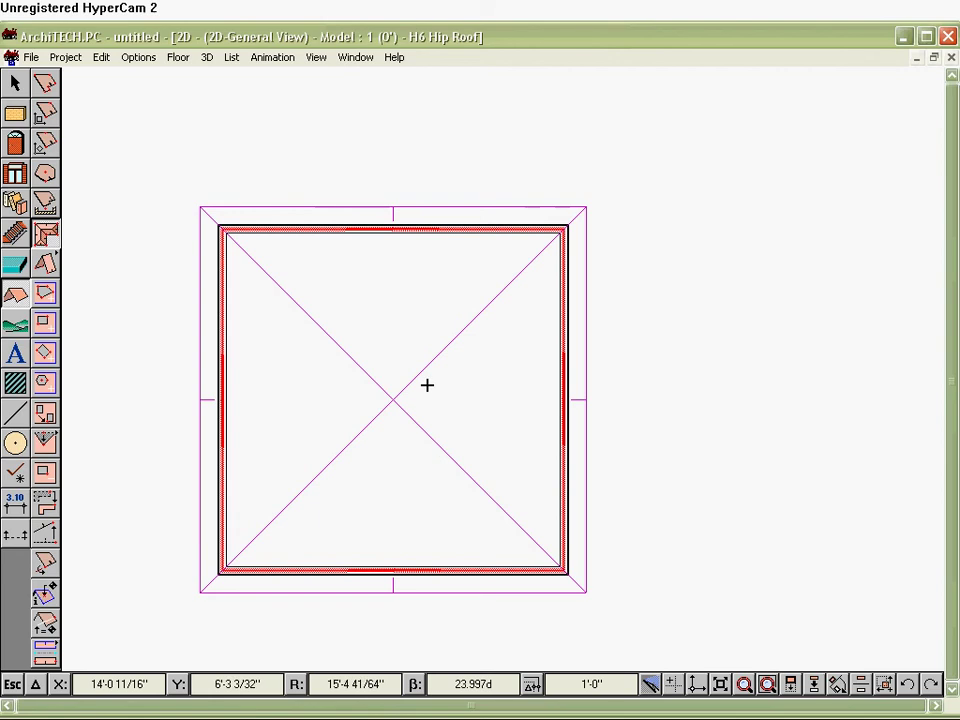
- Examine the hip roof from above and below in the 3D perspective view, then return to the 2D general view
right_click(612, 364)
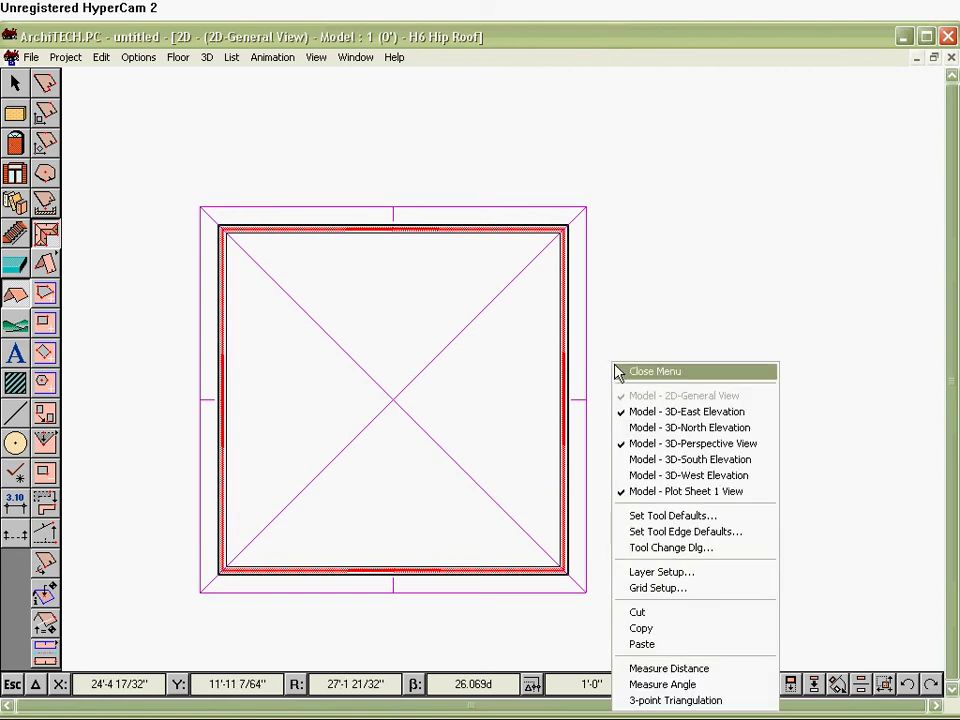
left_click(656, 446)
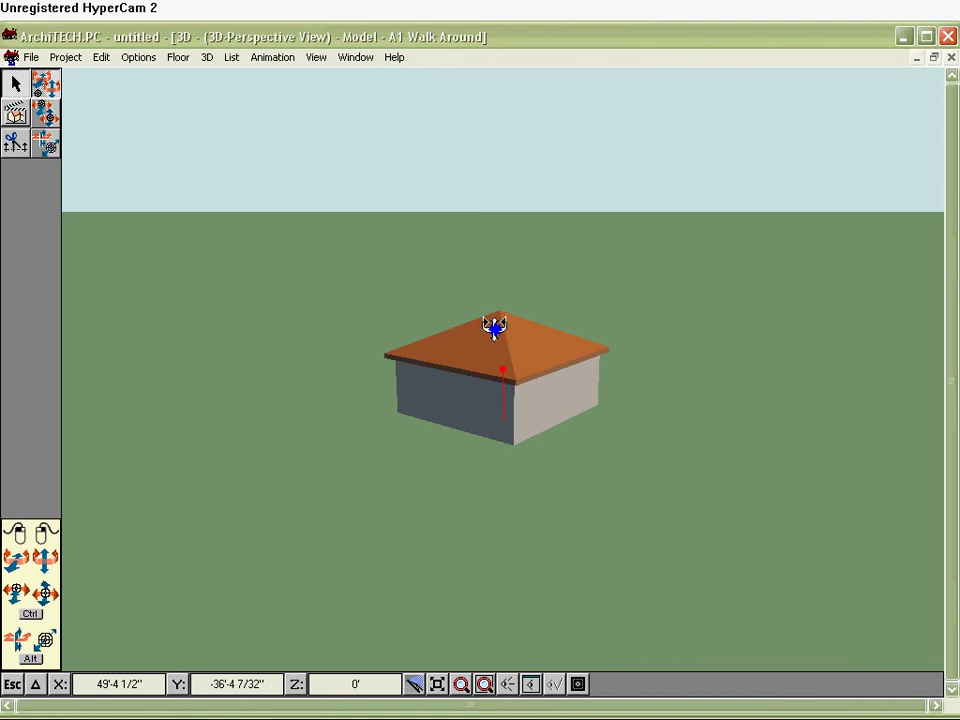
left_click_drag(494, 326, 401, 414)
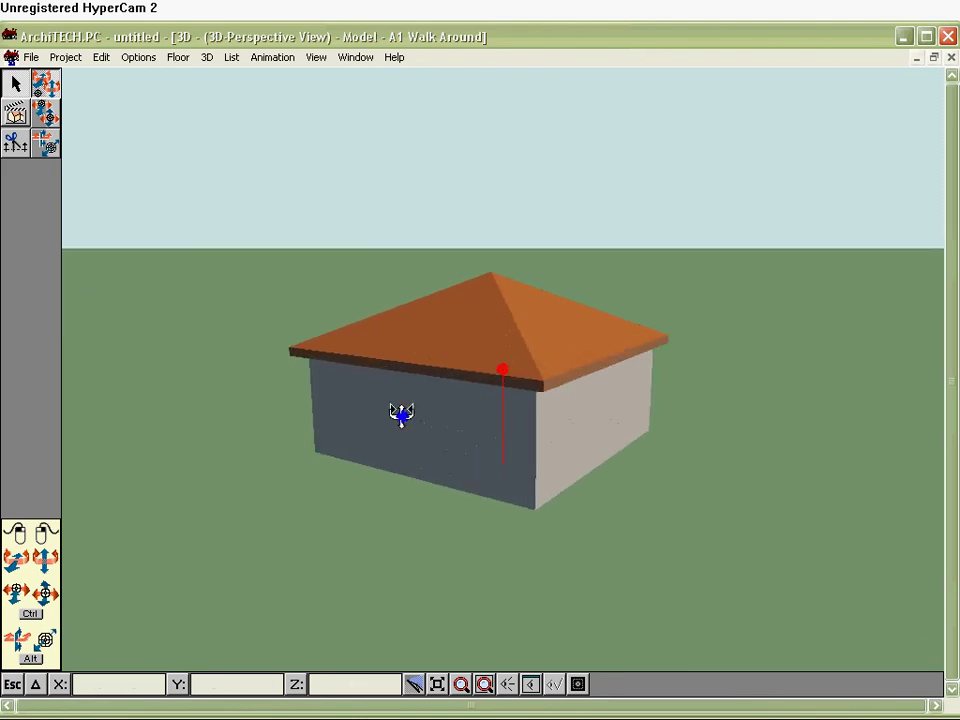
mouse_move(474, 414)
left_mouse_down()
mouse_move(566, 411)
mouse_move(555, 321)
mouse_move(538, 390)
left_mouse_up()
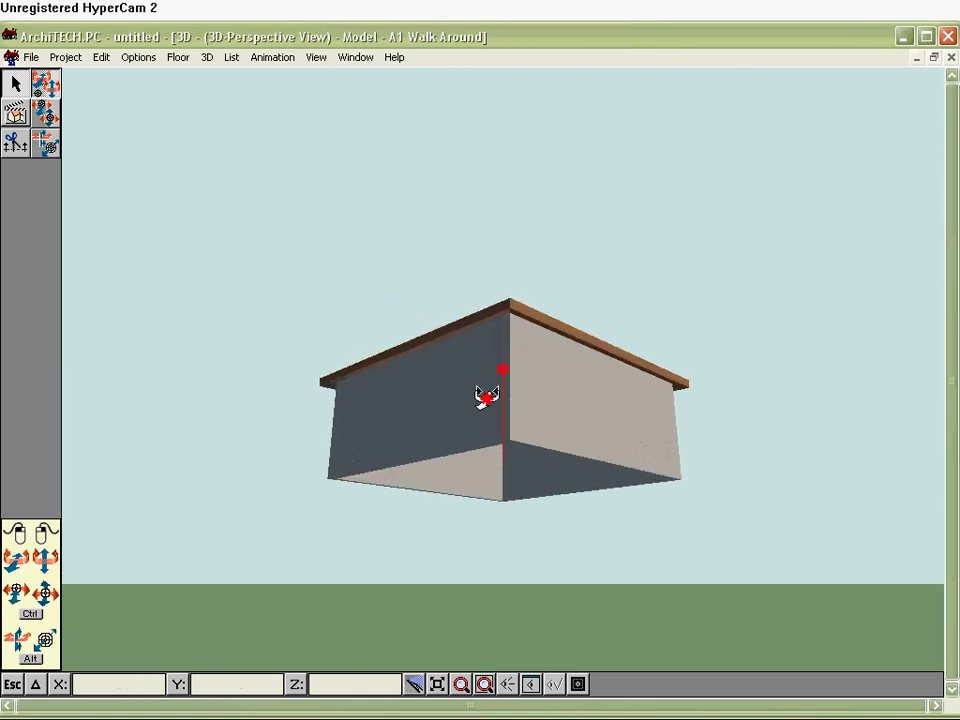
left_click_drag(482, 339, 480, 394)
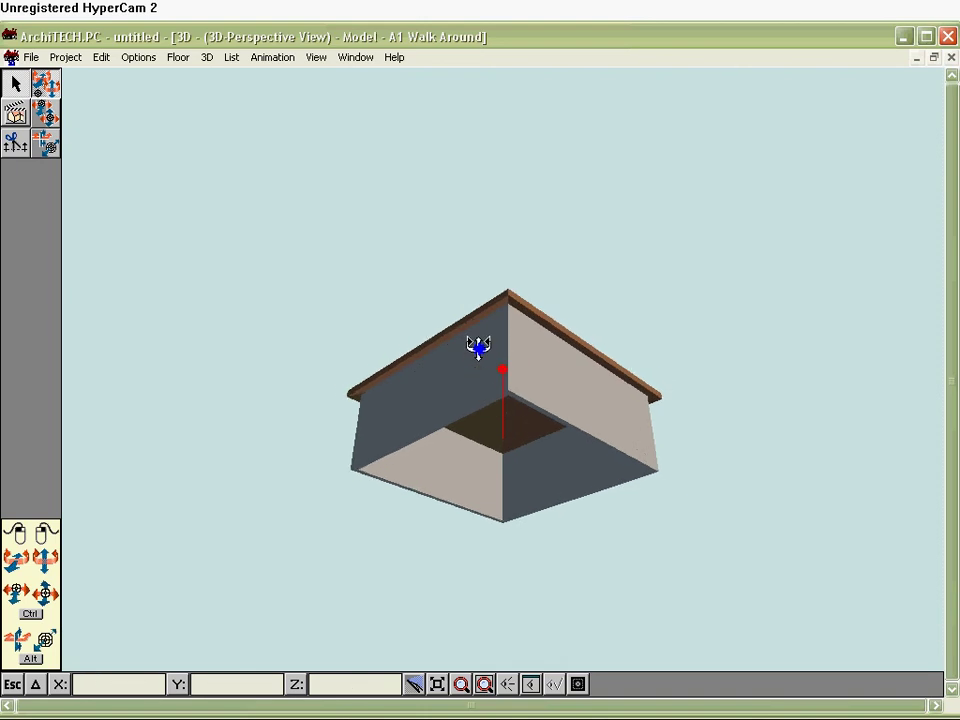
left_click_drag(478, 346, 531, 379)
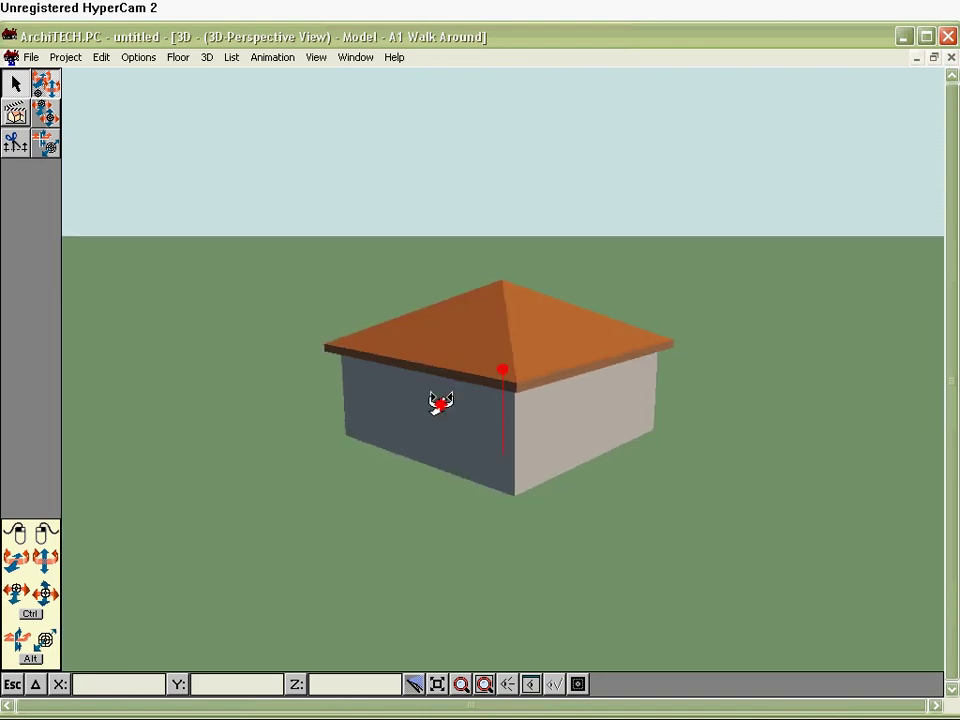
left_click_drag(440, 402, 336, 349)
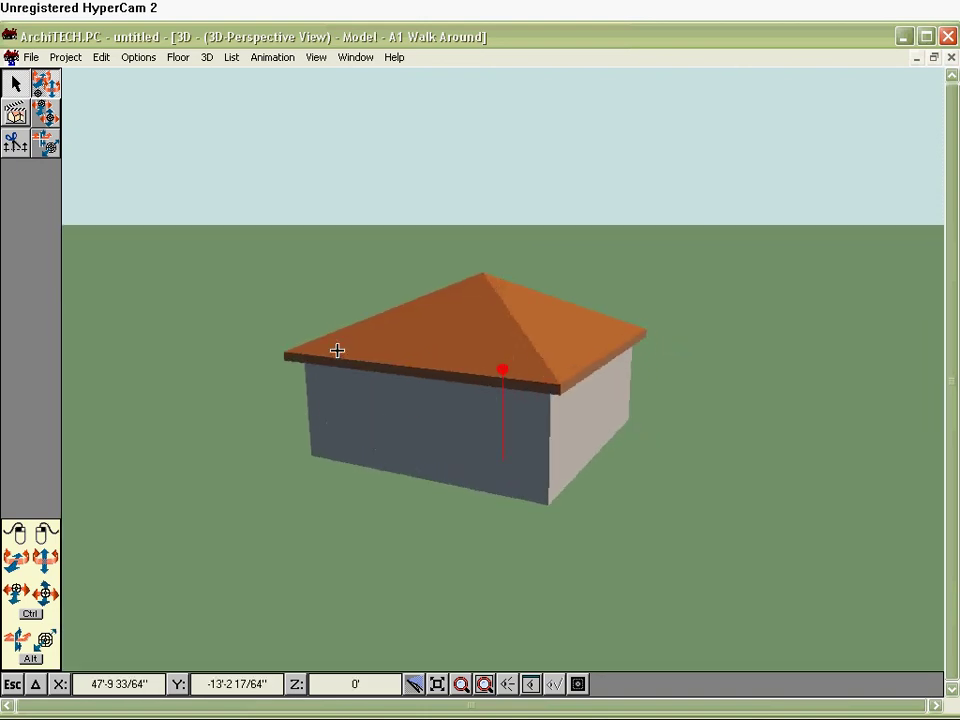
right_click(531, 259)
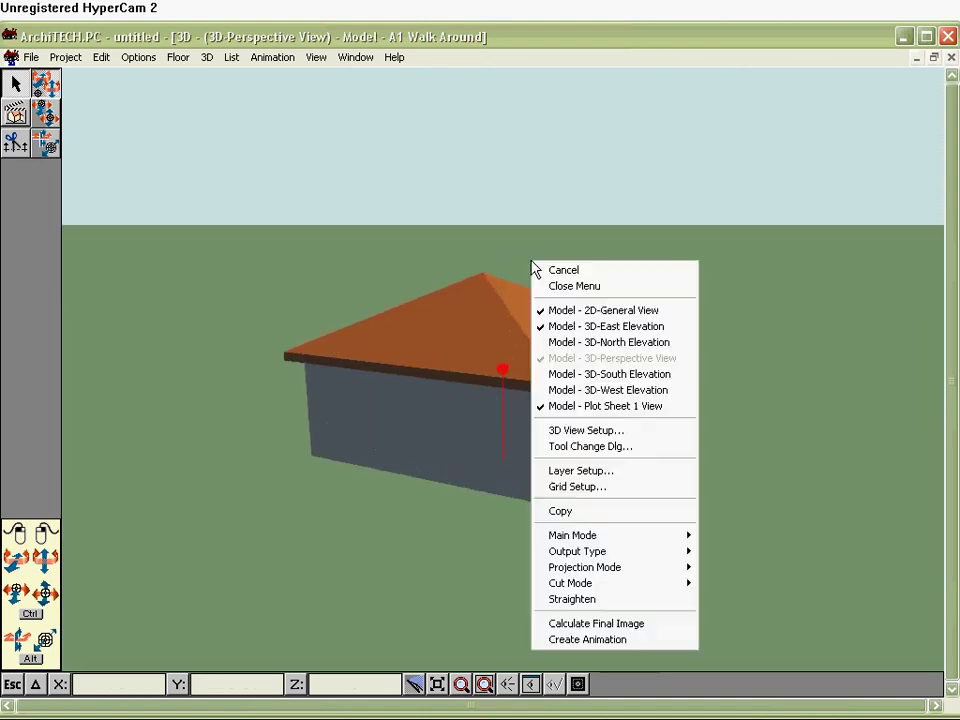
left_click(601, 311)
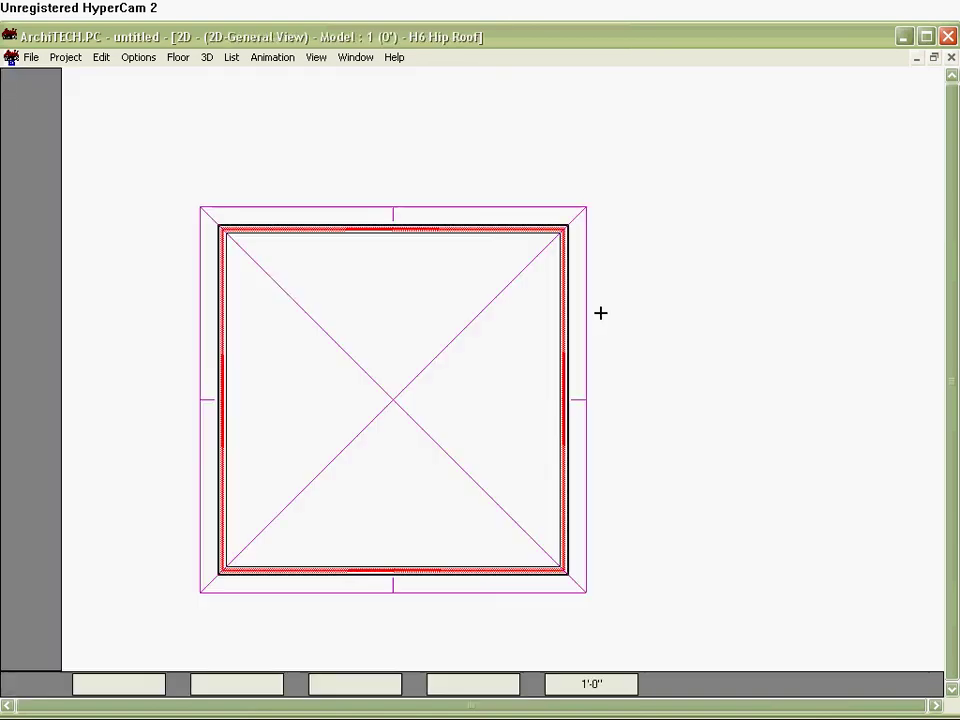